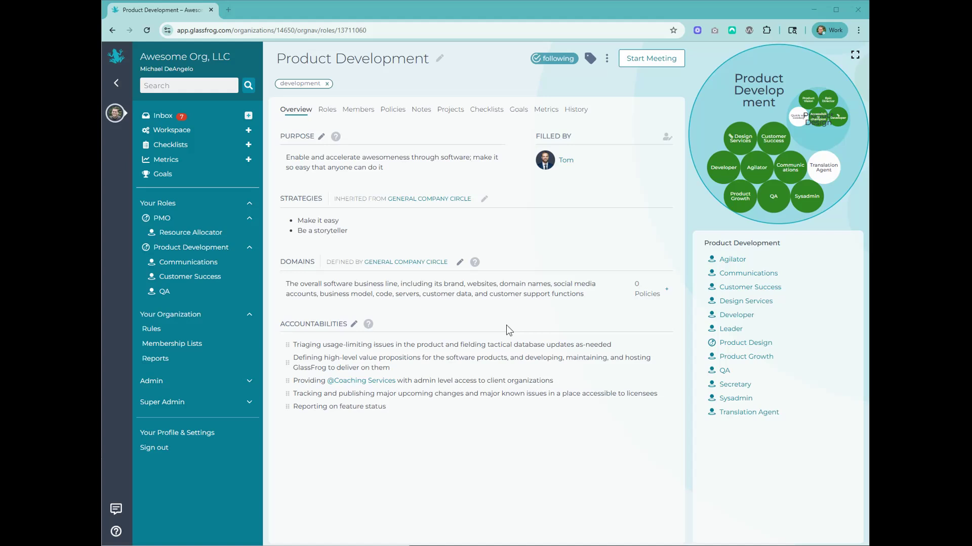
In Product Development's goals, start an update for the "Customer NPS scores improved" target with a current value of 50 NPS.
click(519, 110)
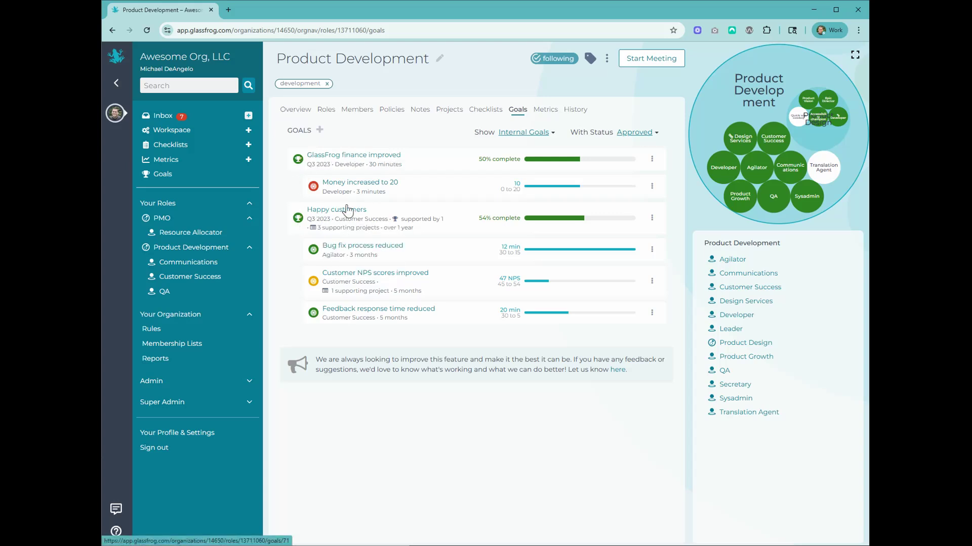
mouse_move(330, 215)
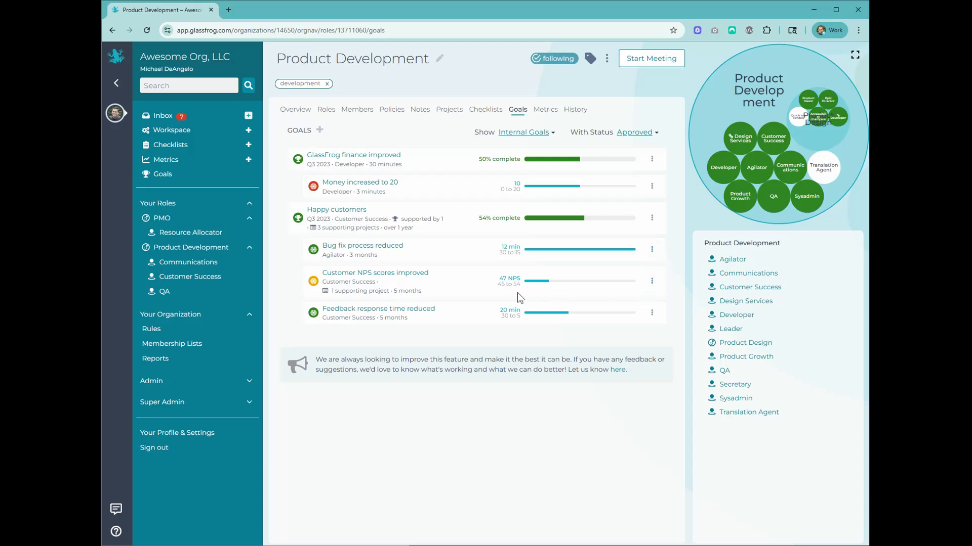
mouse_move(370, 281)
click(652, 282)
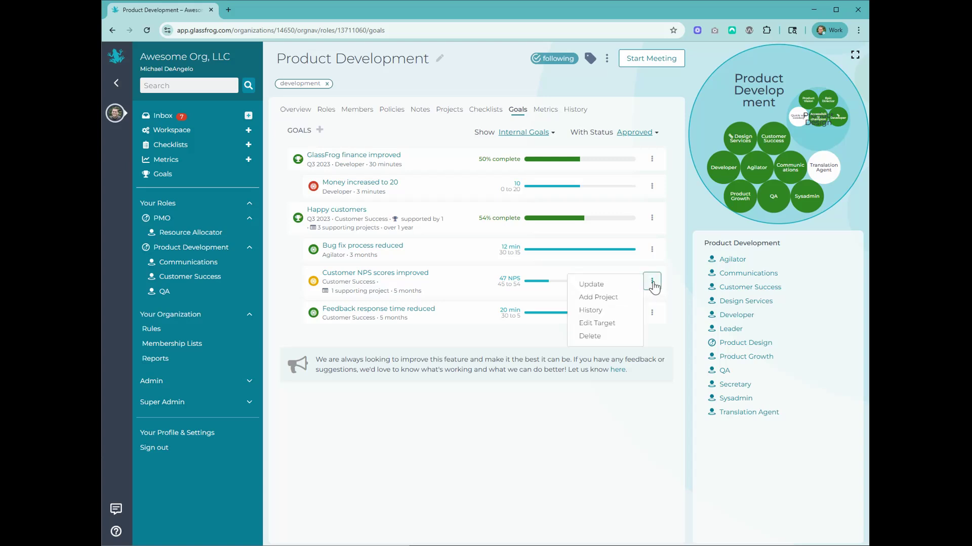
click(600, 285)
click(426, 217)
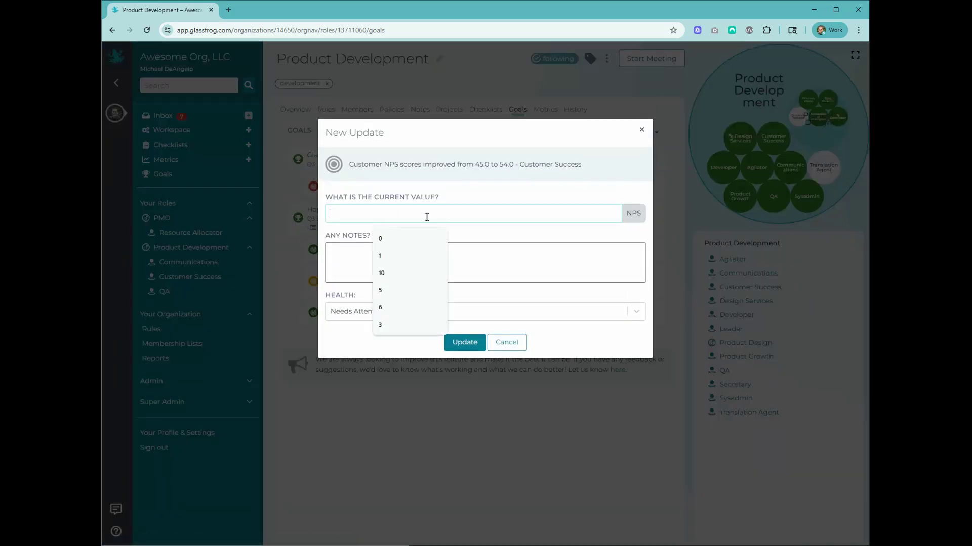
text(50)
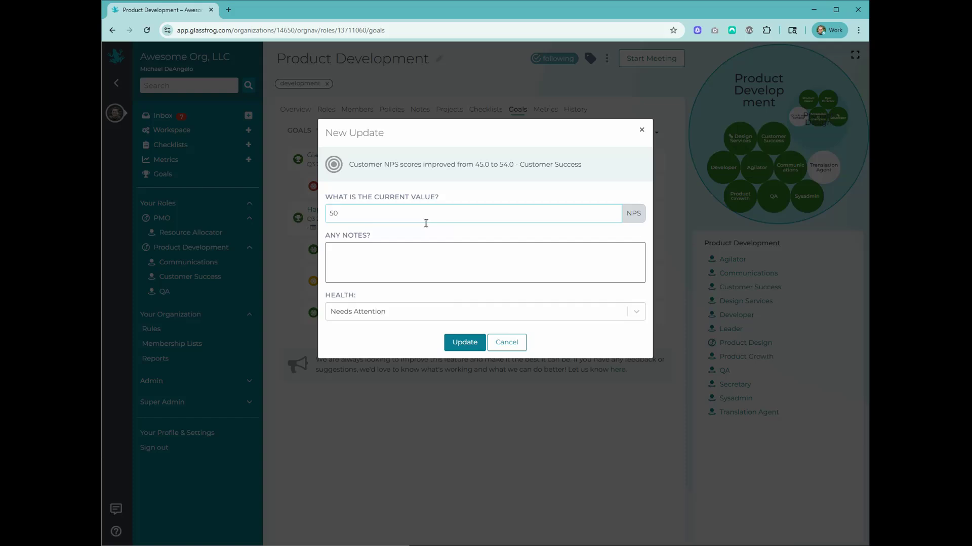
Add the note "Reduced the level of issues in the product", set the health to On Track and submit the update.
click(419, 248)
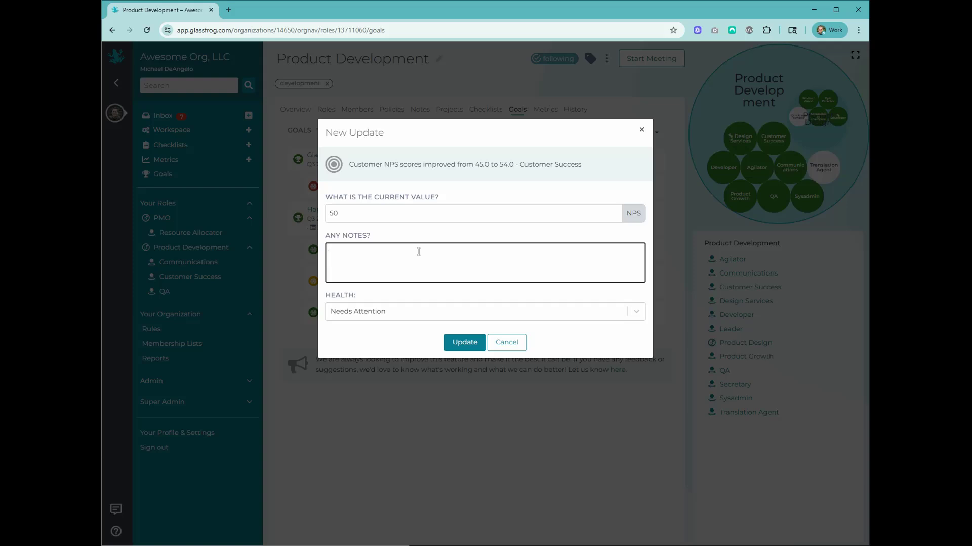
text(Reduced the level of issues in the product)
click(370, 319)
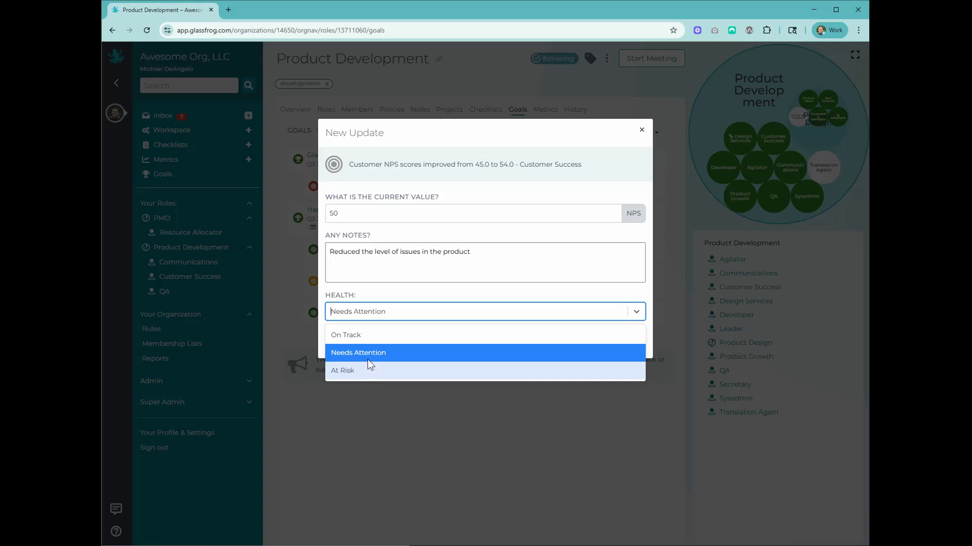
click(364, 334)
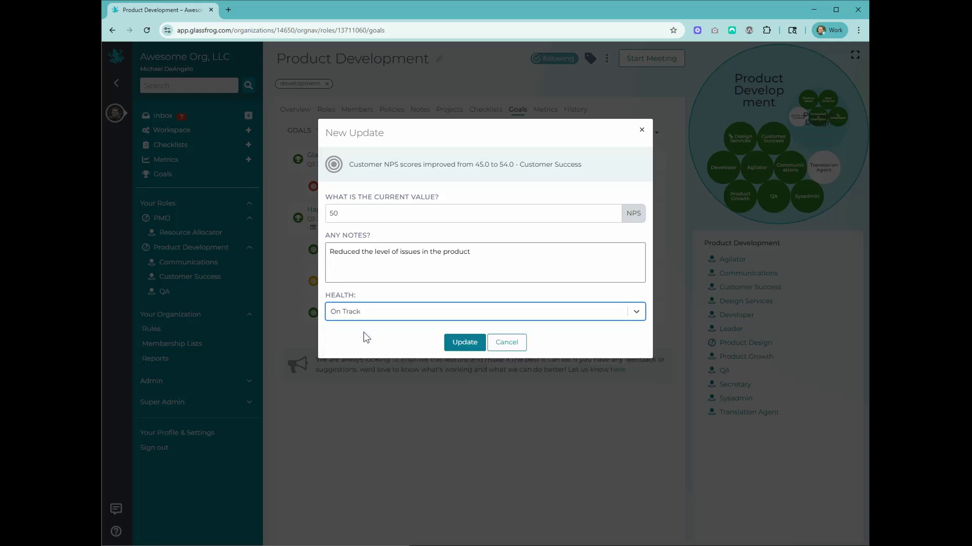
click(463, 344)
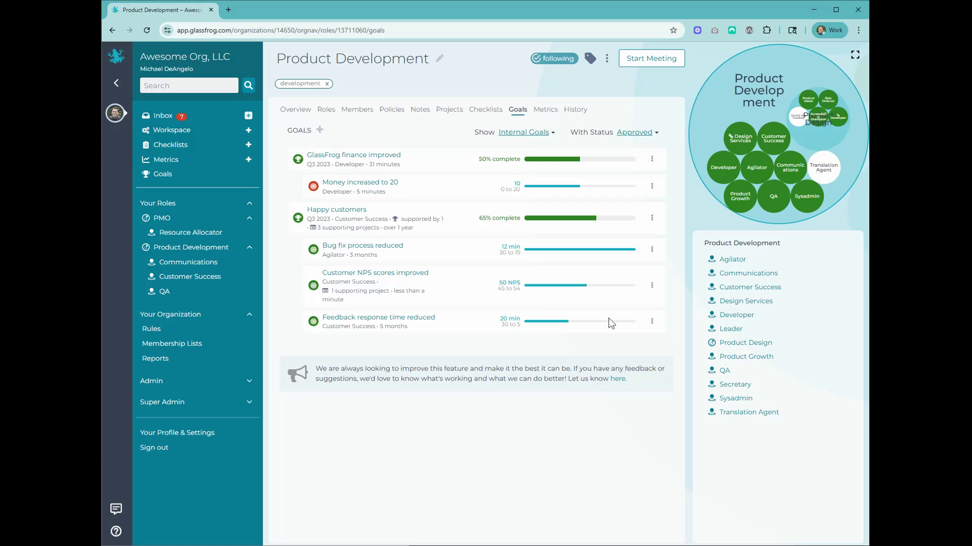
Review the update history of the "Customer NPS scores improved" target and close it.
click(653, 287)
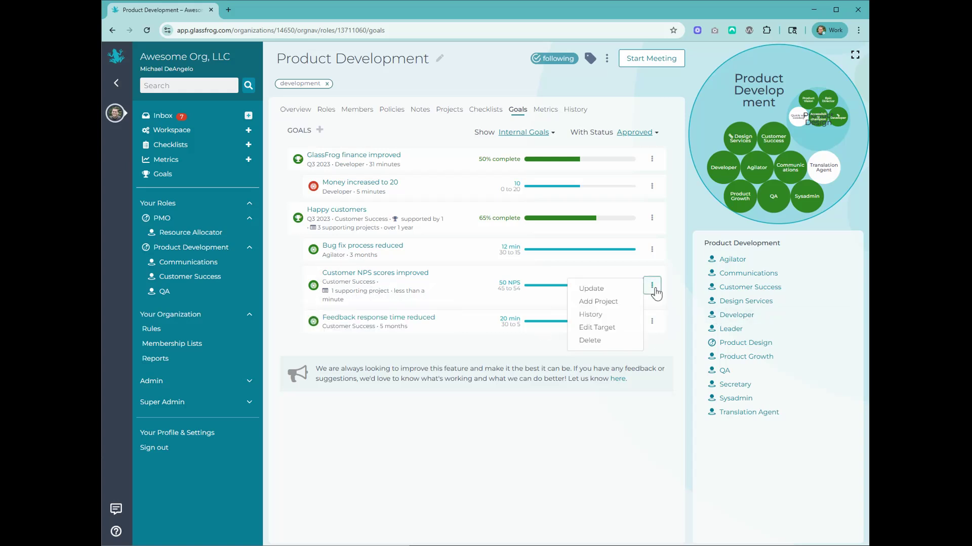
click(598, 315)
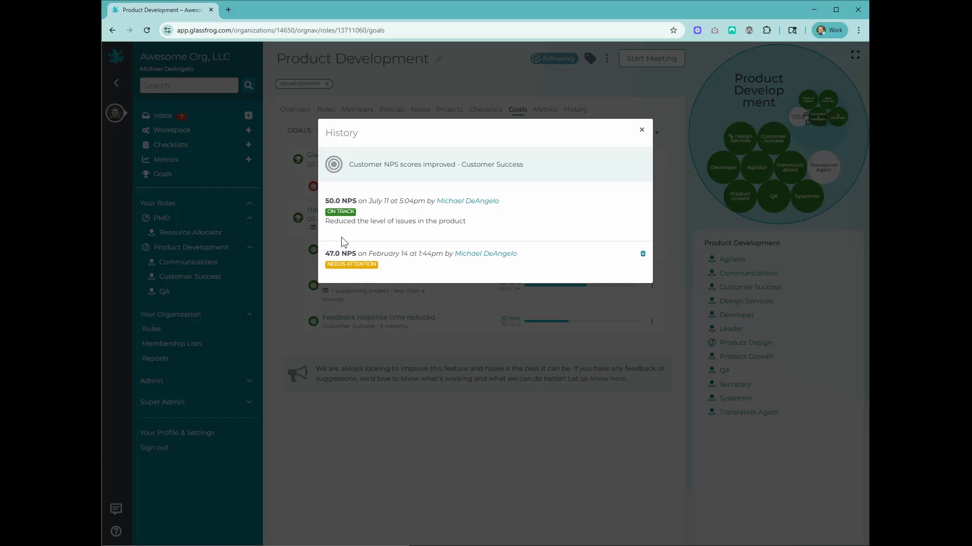
click(641, 131)
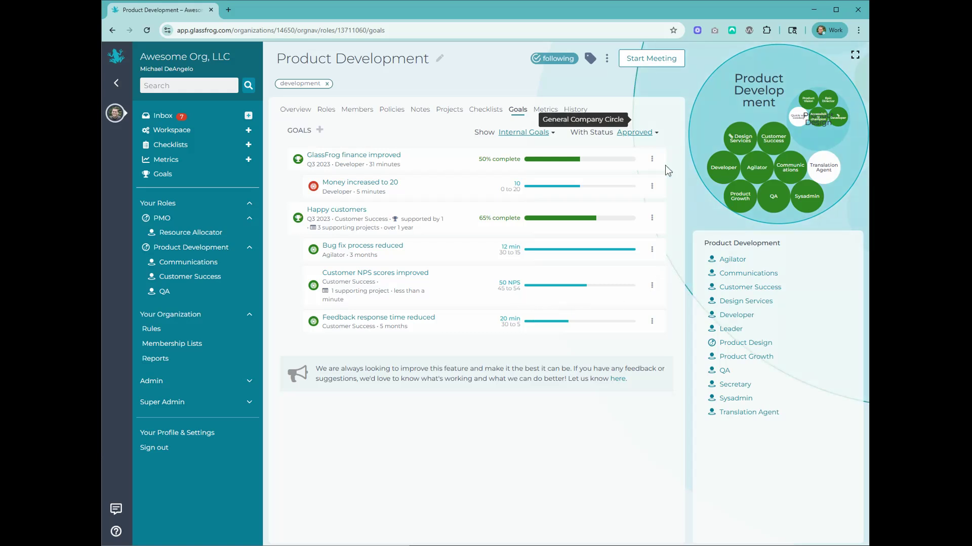
Check which goals the "GlassFrog finance improved" goal can be set to support, and close its editor without saving.
click(652, 160)
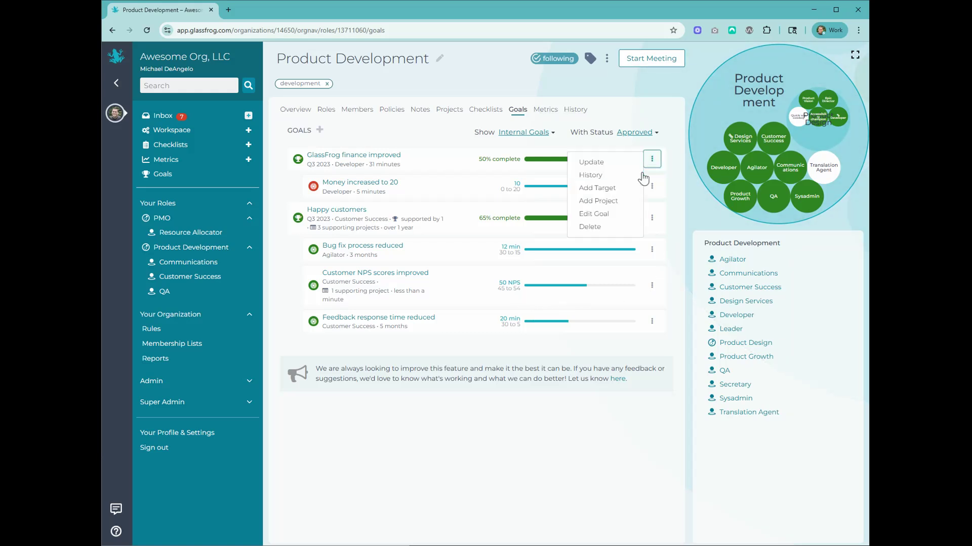
click(609, 215)
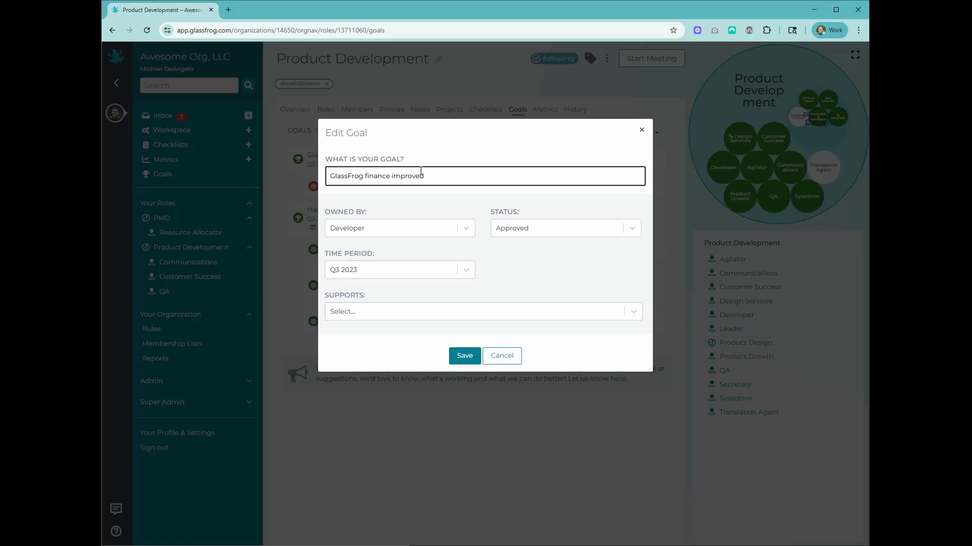
click(438, 310)
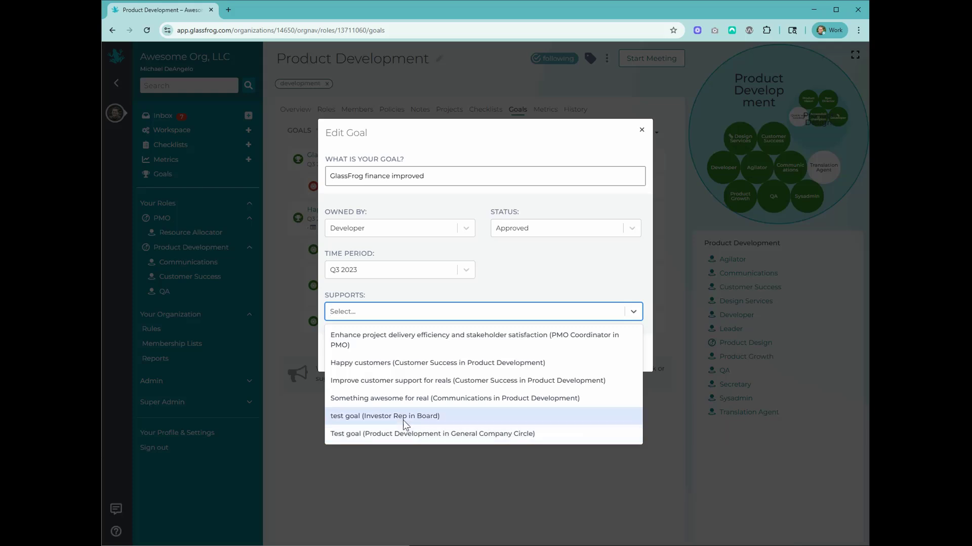
click(640, 131)
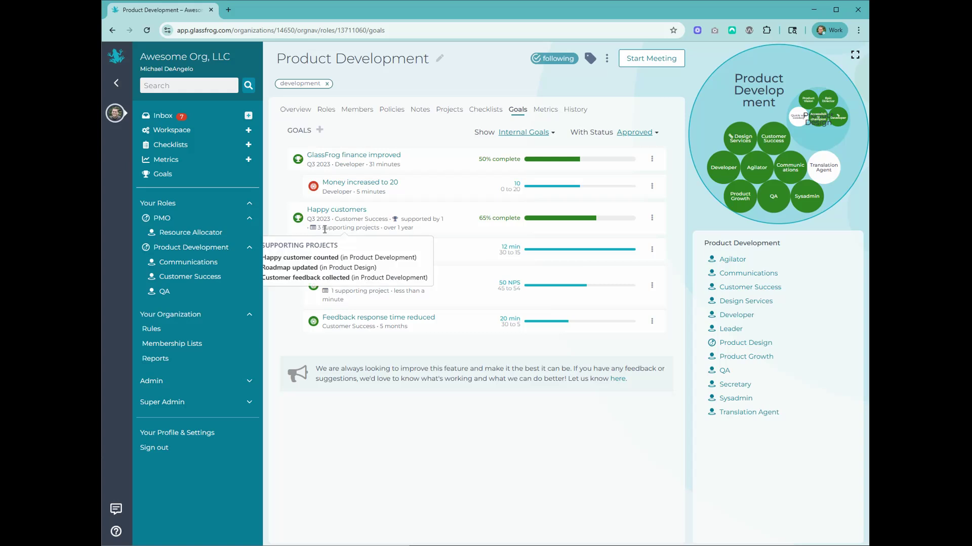
Examine the supporting goals and supporting projects of the "Happy customers" goal.
mouse_move(409, 218)
mouse_move(338, 228)
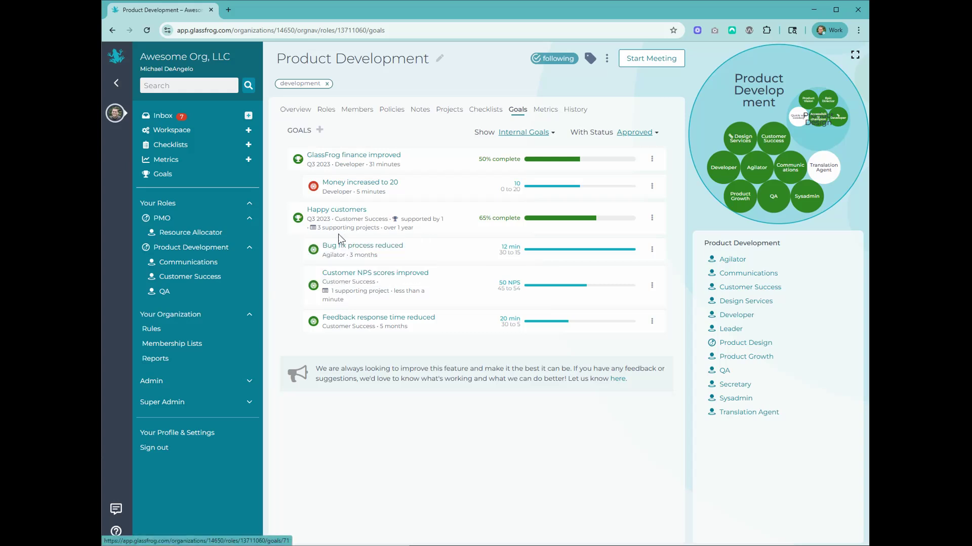
In PMO's goals, start a target under the project delivery goal: "Implement agile practices in 100% of PMO projects, with all teams conducting sprint reviews and retrospectives".
click(162, 218)
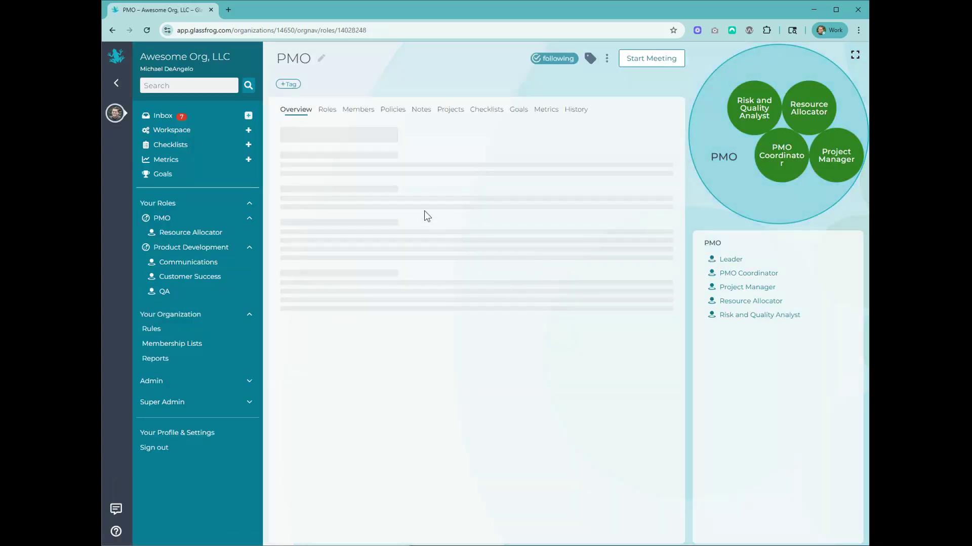
click(517, 110)
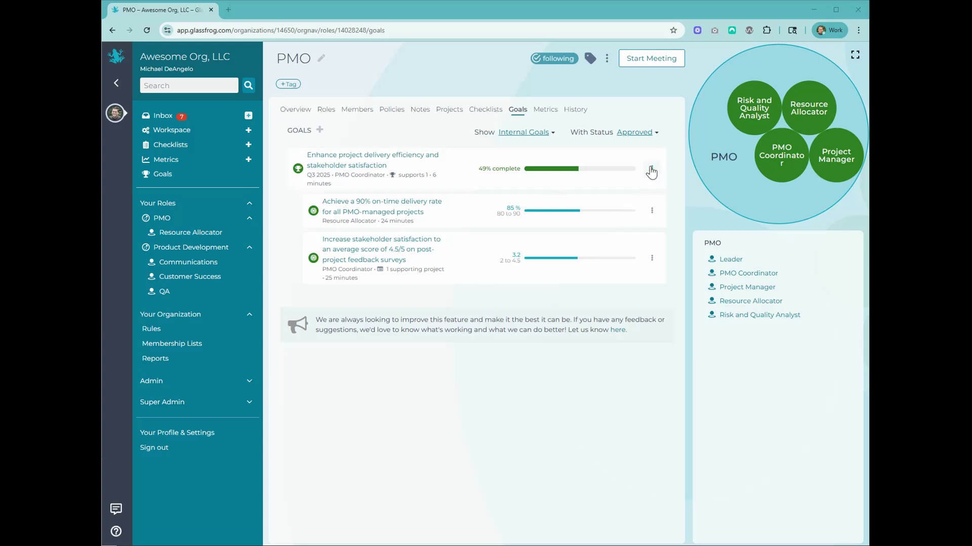
click(616, 188)
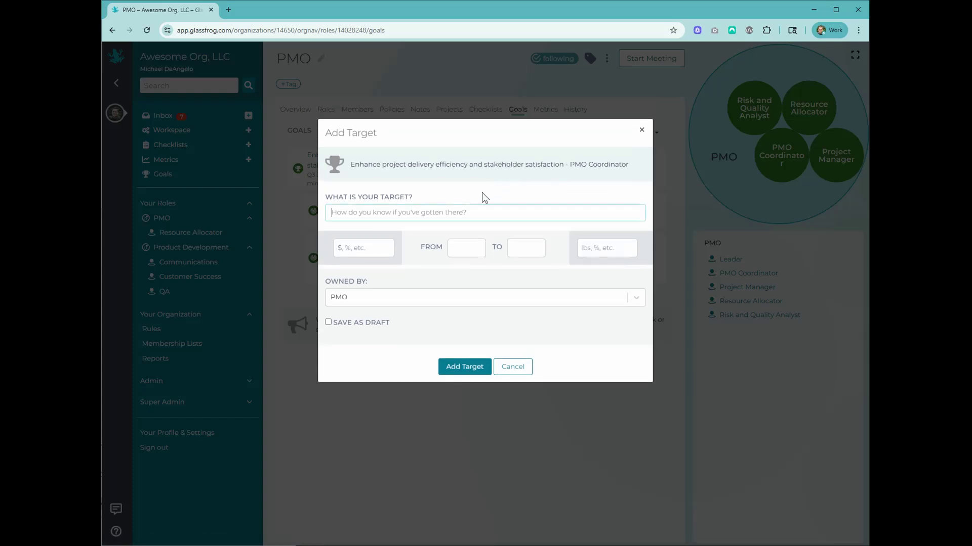
key(ctrl+v)
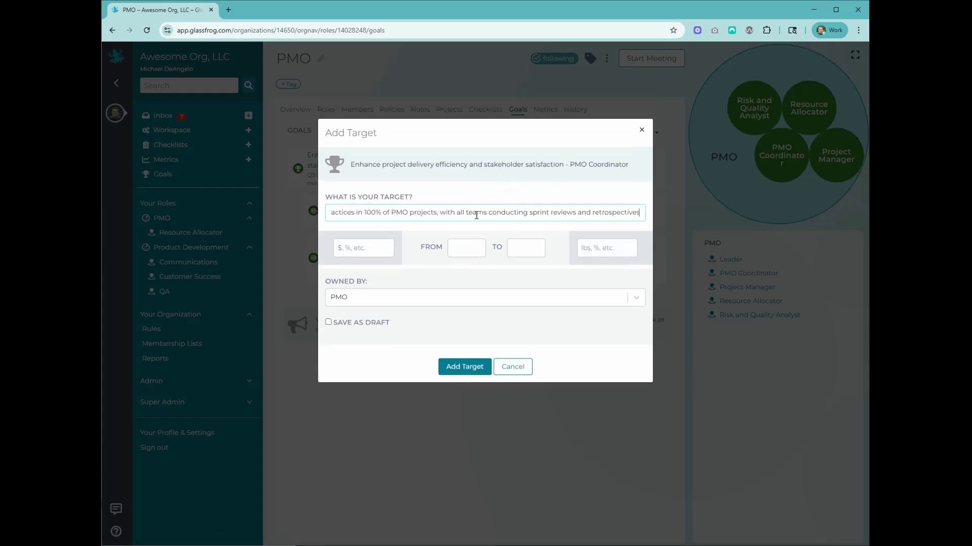
drag(457, 207, 323, 216)
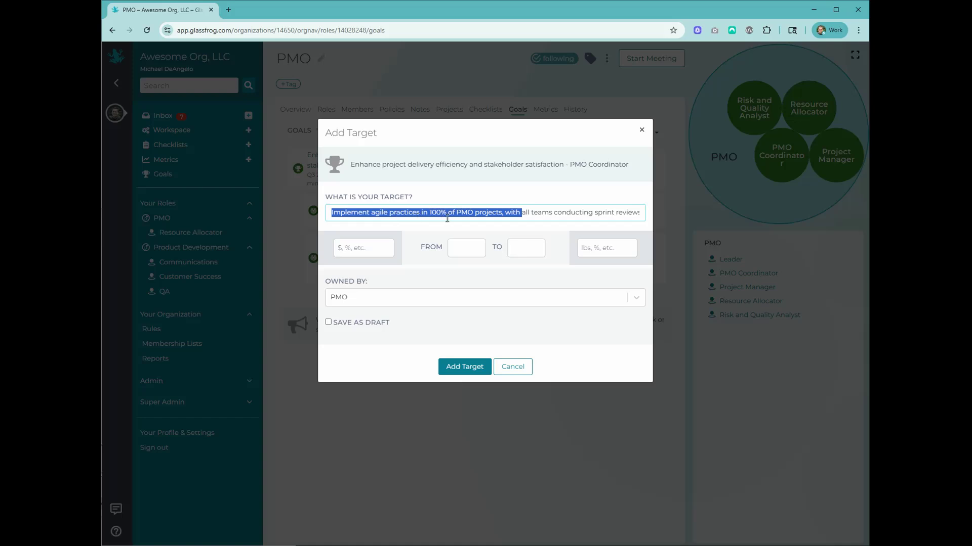
Set the new target's range from 0 to 100, with % as the unit following the value.
click(480, 250)
text(0)
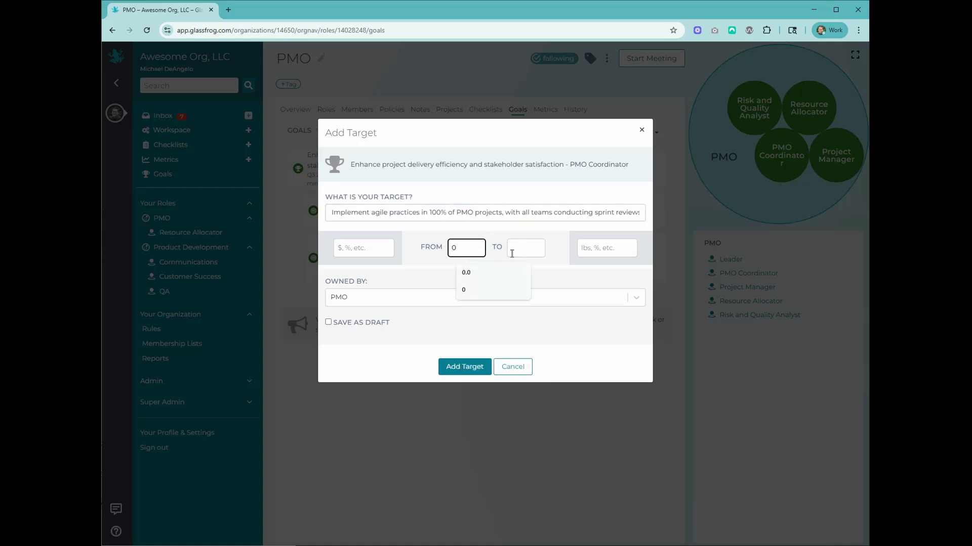
click(512, 250)
text(1)
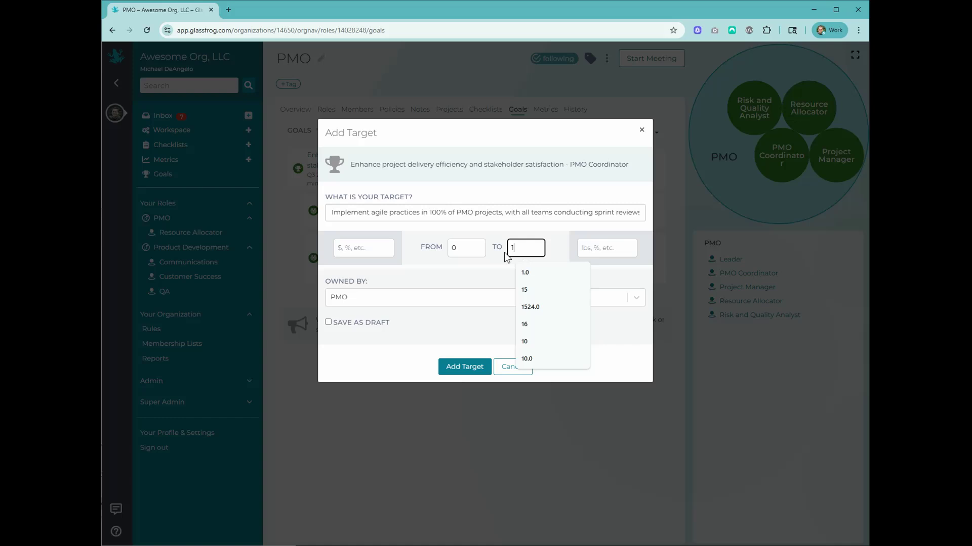
text(00)
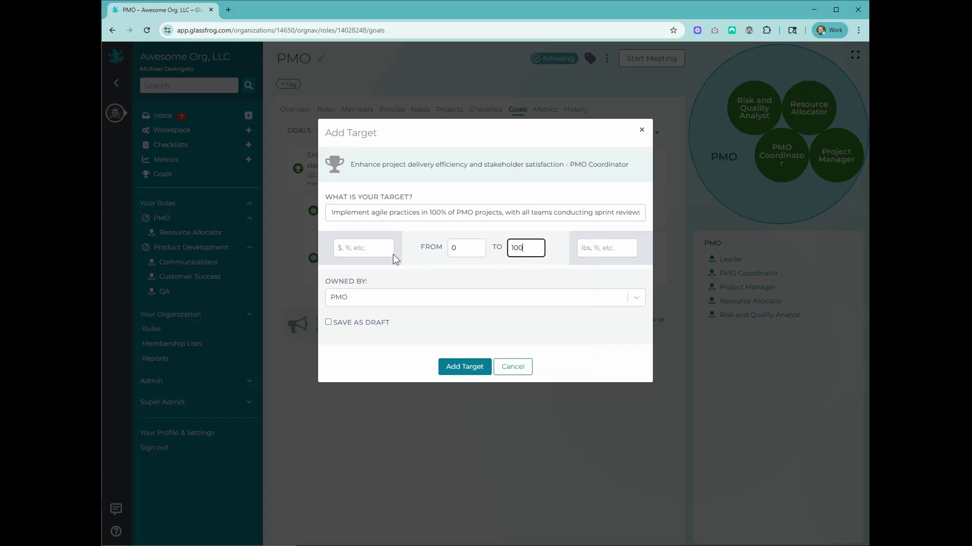
click(372, 251)
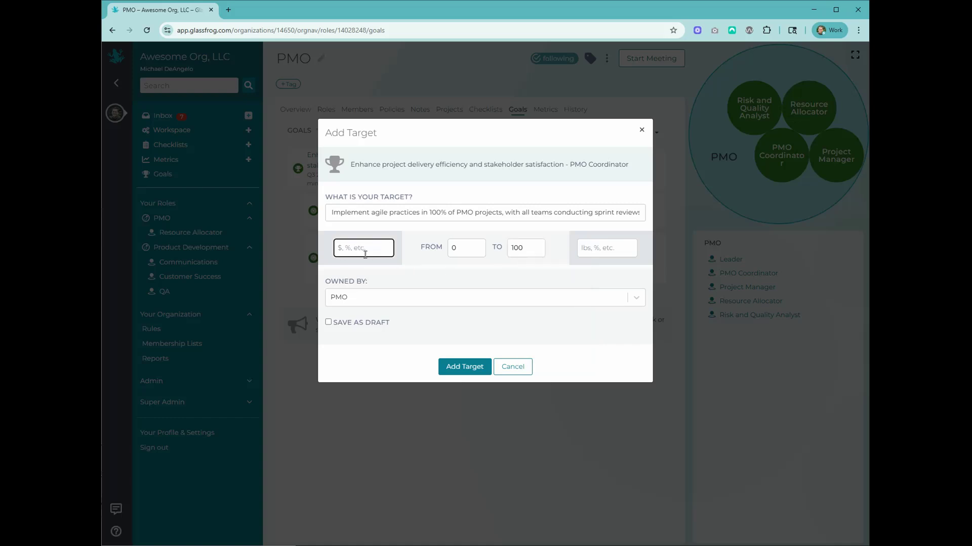
click(598, 249)
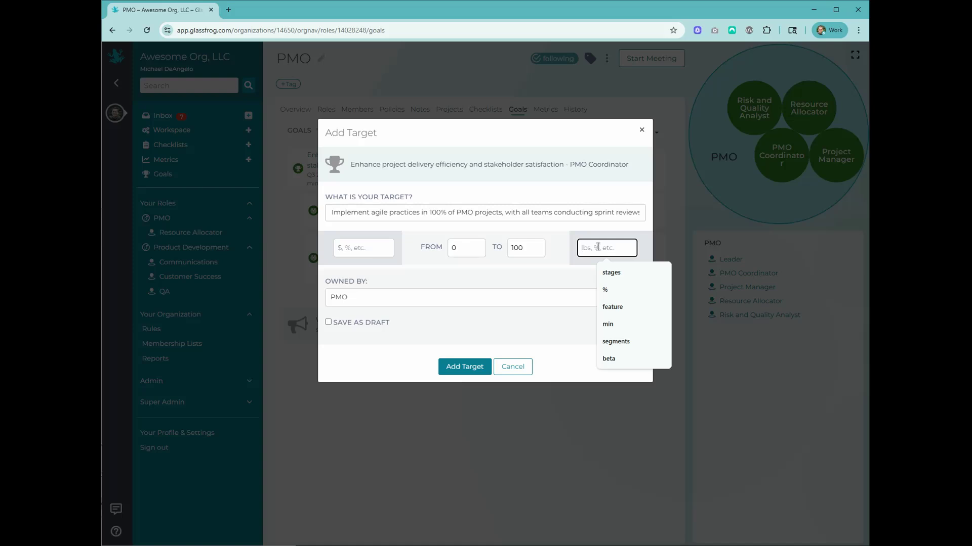
text(%)
Make the Project Manager role the owner of the target and add it to the goal.
click(367, 295)
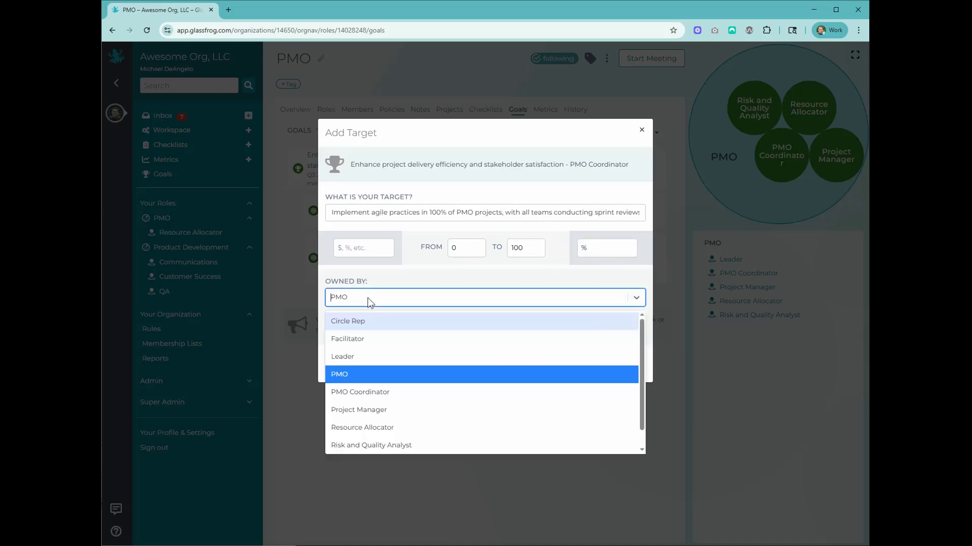
click(385, 411)
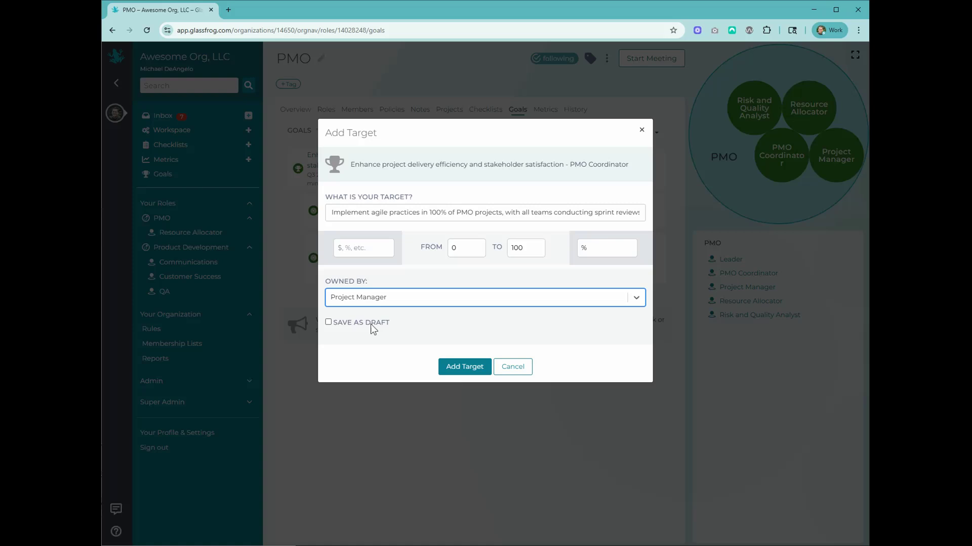
click(462, 369)
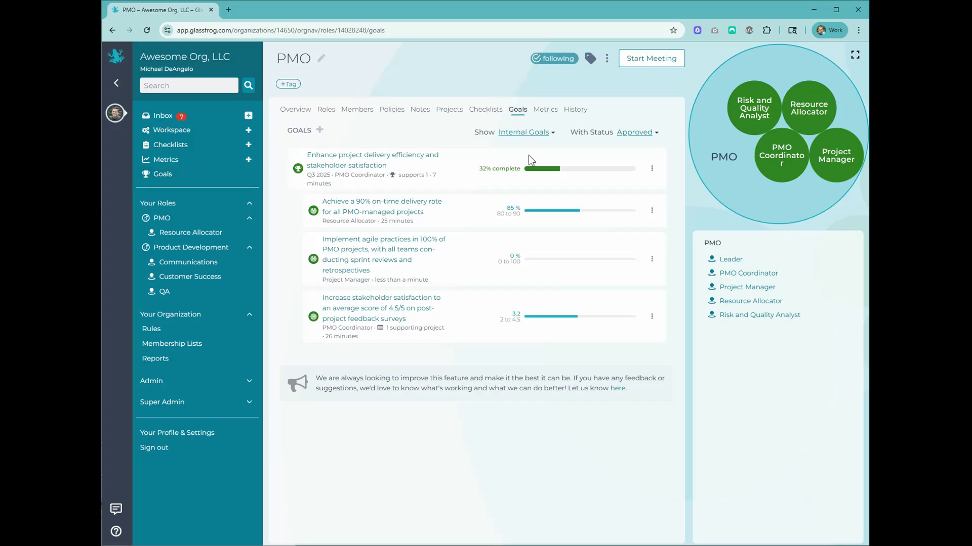
Open the general goals page outside the PMO circle.
click(163, 174)
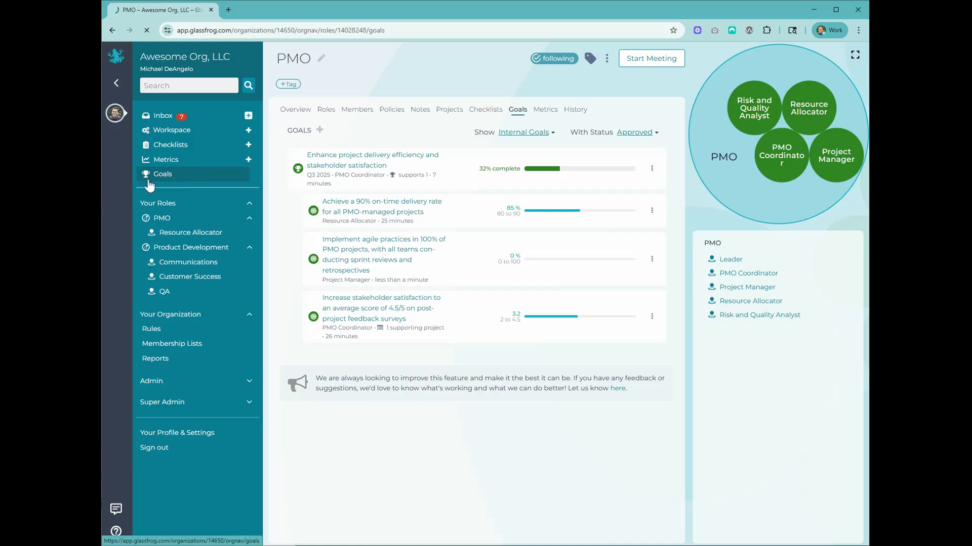